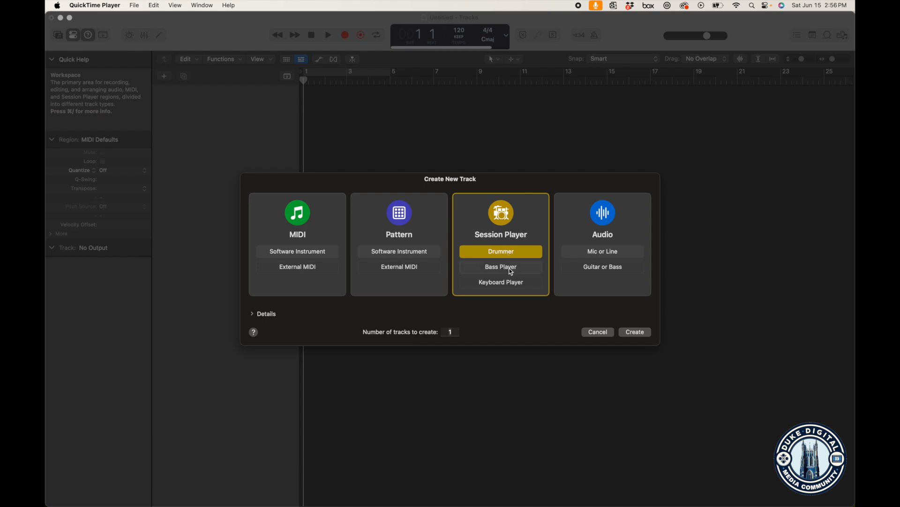
# Create one Drummer session player track and play back the start of its region
pyautogui.click(637, 332)
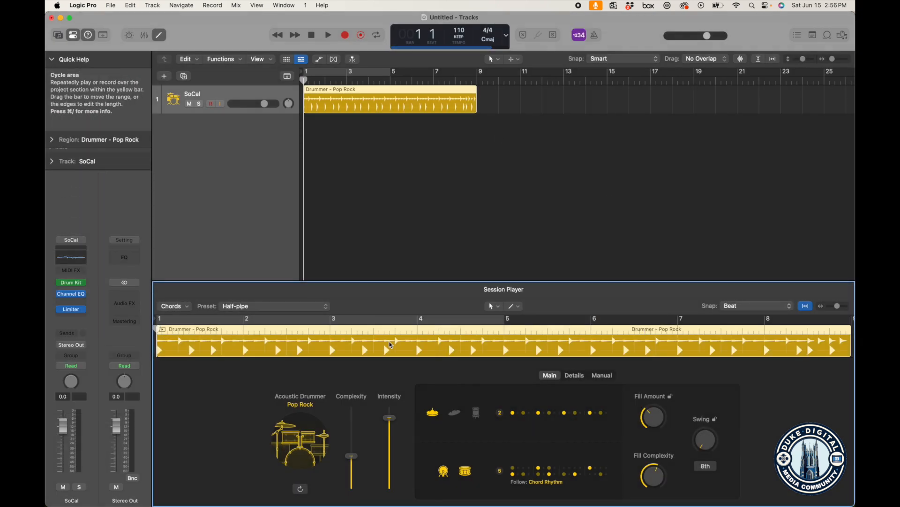
pyautogui.click(329, 35)
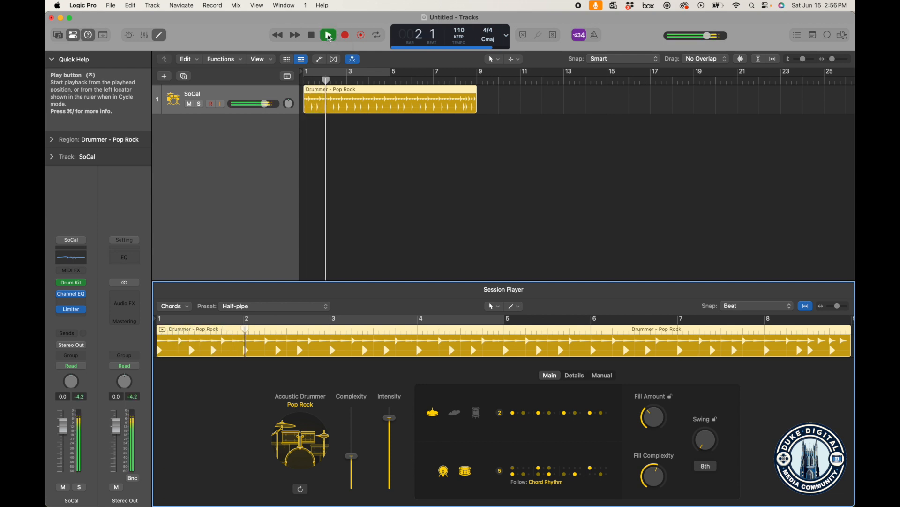
pyautogui.click(312, 36)
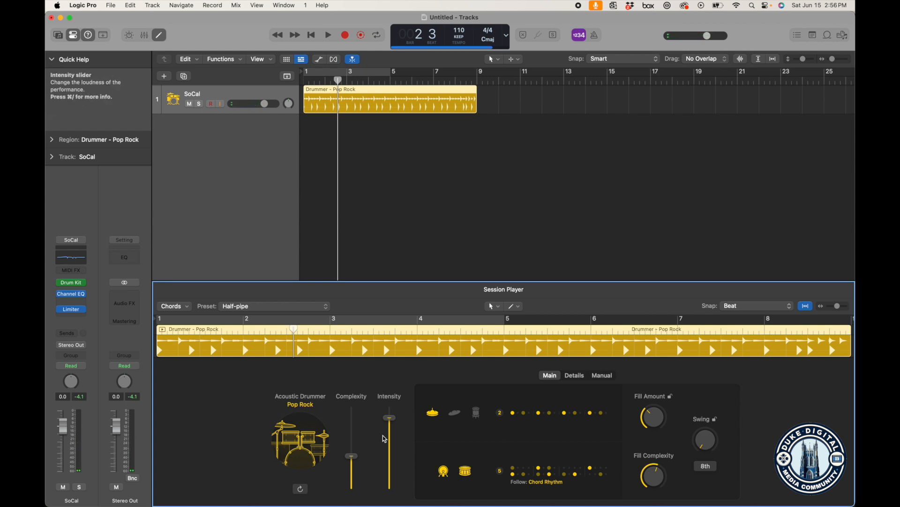
# Look through the available acoustic drummer styles and session player types without changing the Pop Rock drummer
pyautogui.click(301, 405)
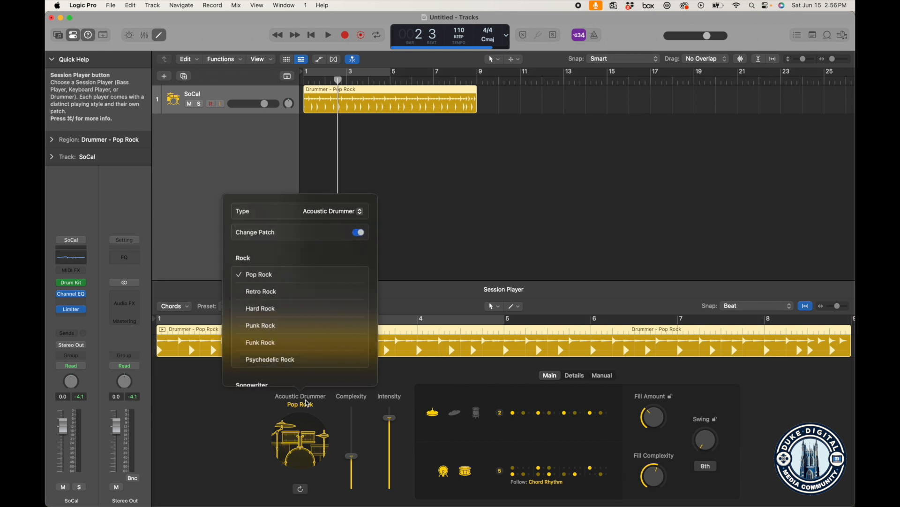
pyautogui.scroll(-5, 308, 288)
pyautogui.scroll(-5, 309, 293)
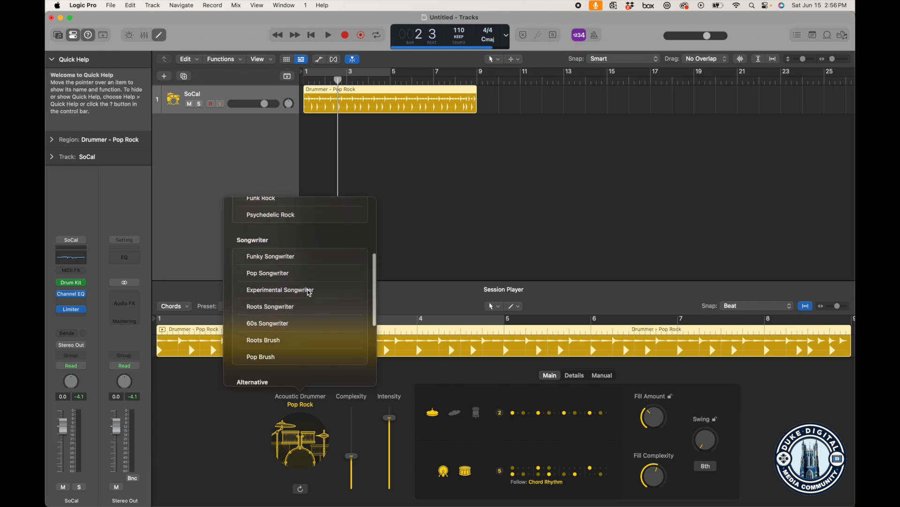
pyautogui.scroll(-3, 309, 293)
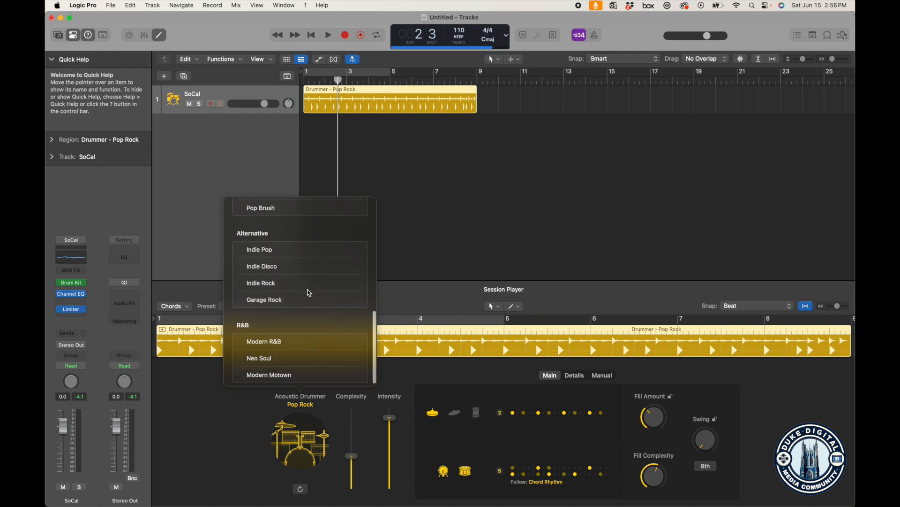
pyautogui.scroll(12, 309, 292)
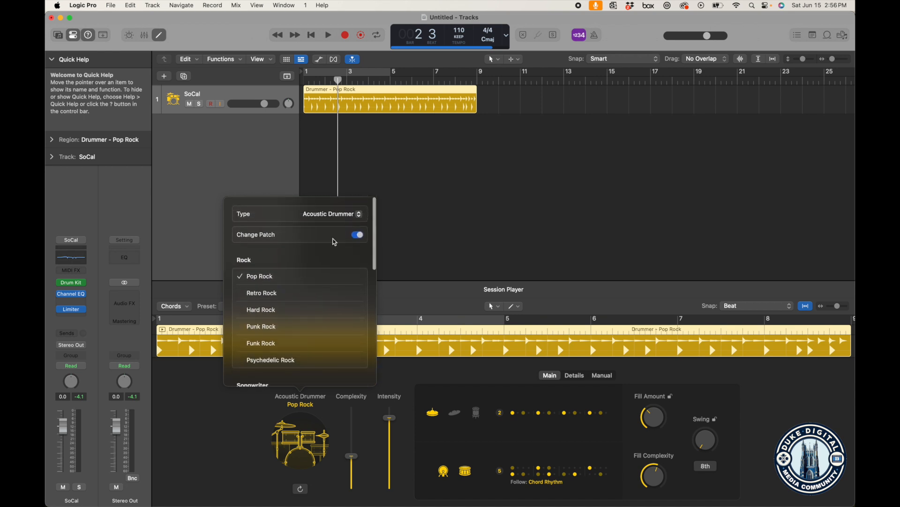
pyautogui.click(339, 215)
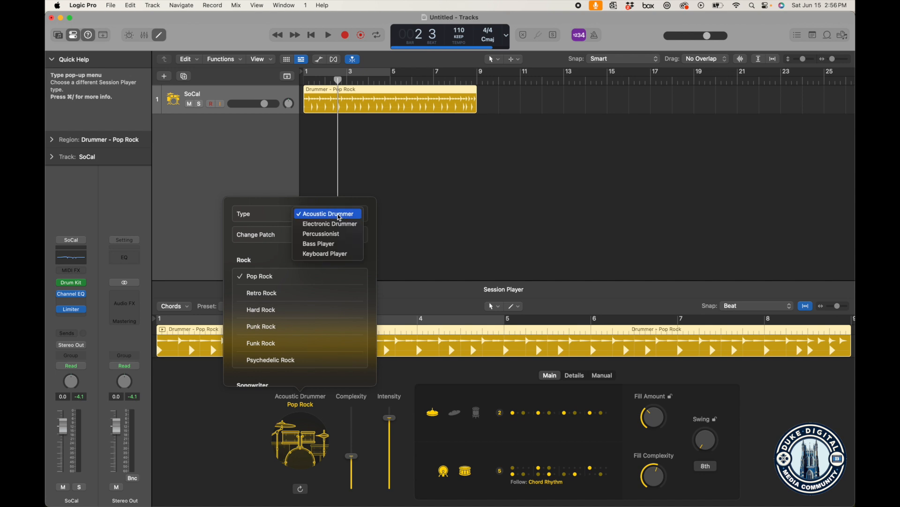
pyautogui.click(298, 204)
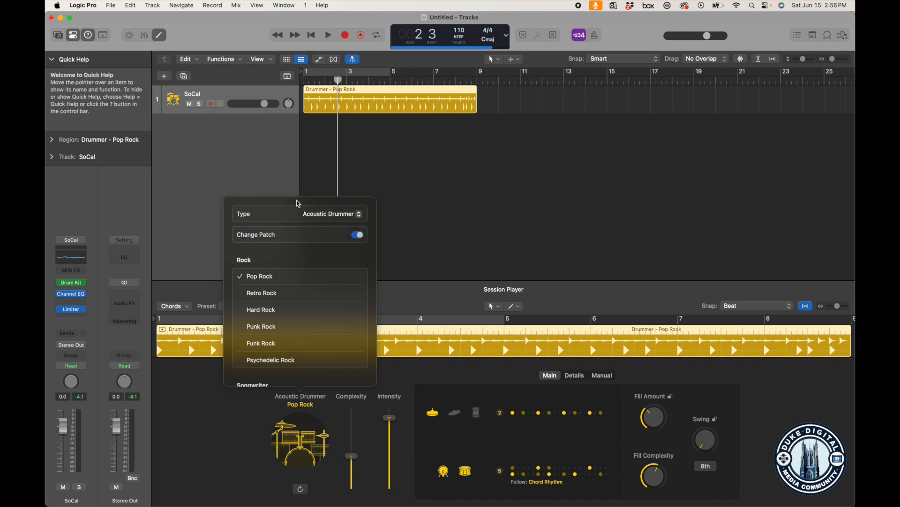
pyautogui.click(245, 456)
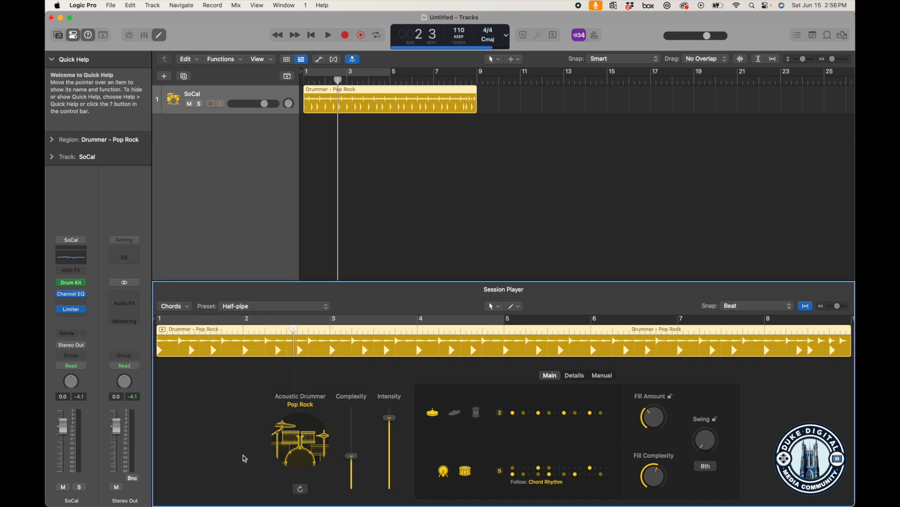
# Regenerate the Pop Rock drum performance with slightly higher complexity and slightly lower intensity, keeping the swing at 8th
pyautogui.click(300, 489)
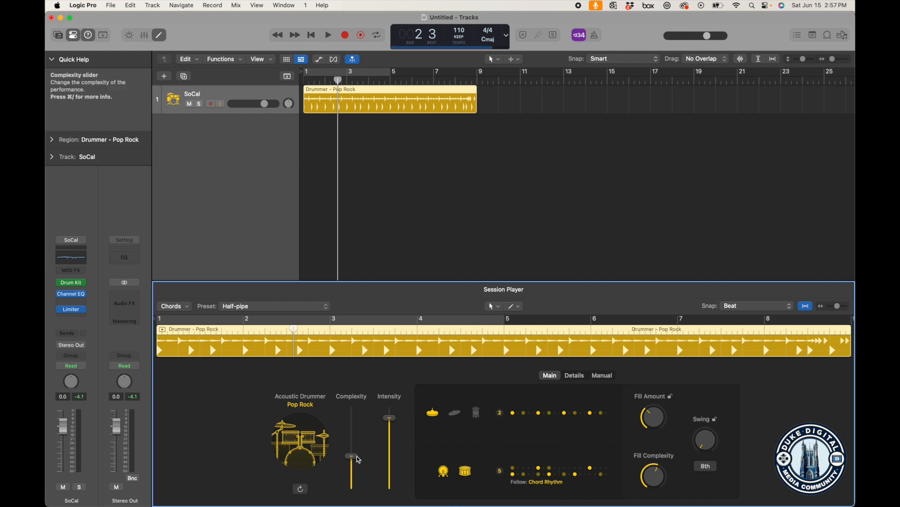
pyautogui.moveTo(351, 456)
pyautogui.mouseDown()
pyautogui.moveTo(355, 425)
pyautogui.moveTo(355, 441)
pyautogui.mouseUp()
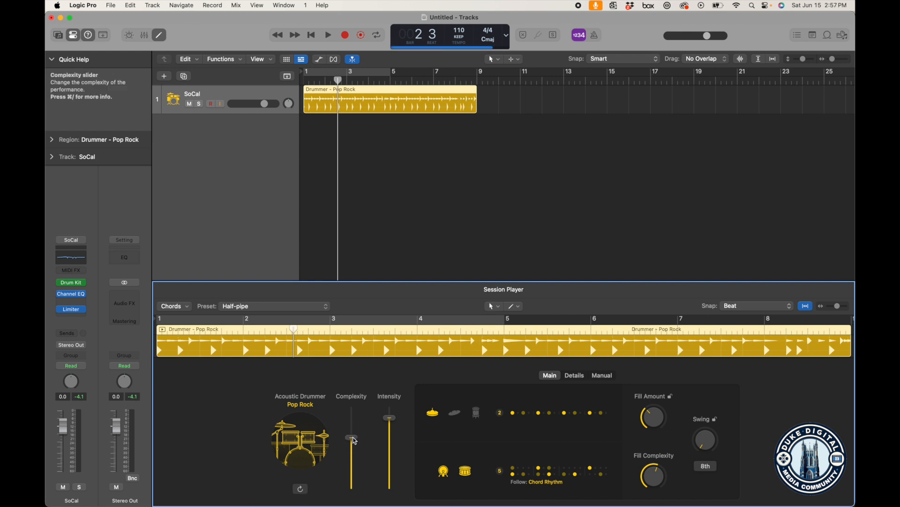
pyautogui.moveTo(394, 422); pyautogui.dragTo(393, 427)
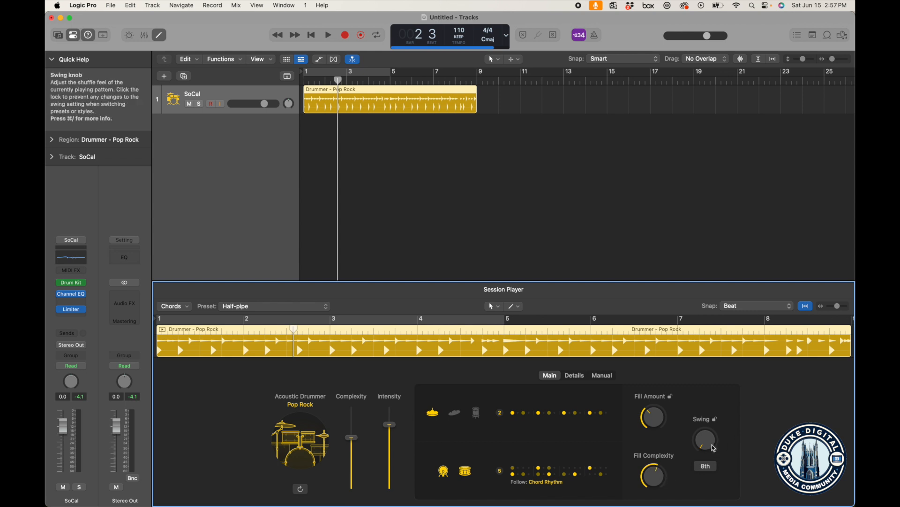
pyautogui.click(708, 469)
pyautogui.click(709, 468)
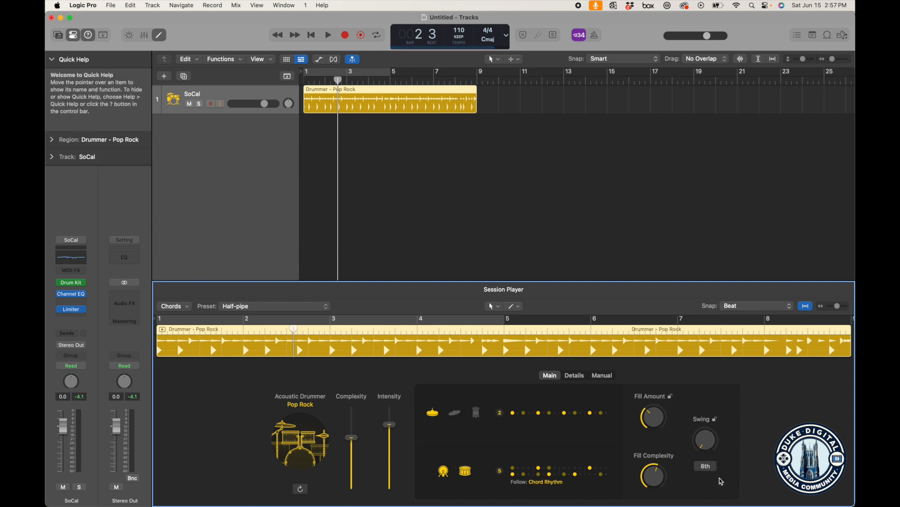
# Examine the drummer's detail settings, including the snare, percussion, hi-hat and tempo options, without changing them
pyautogui.click(575, 376)
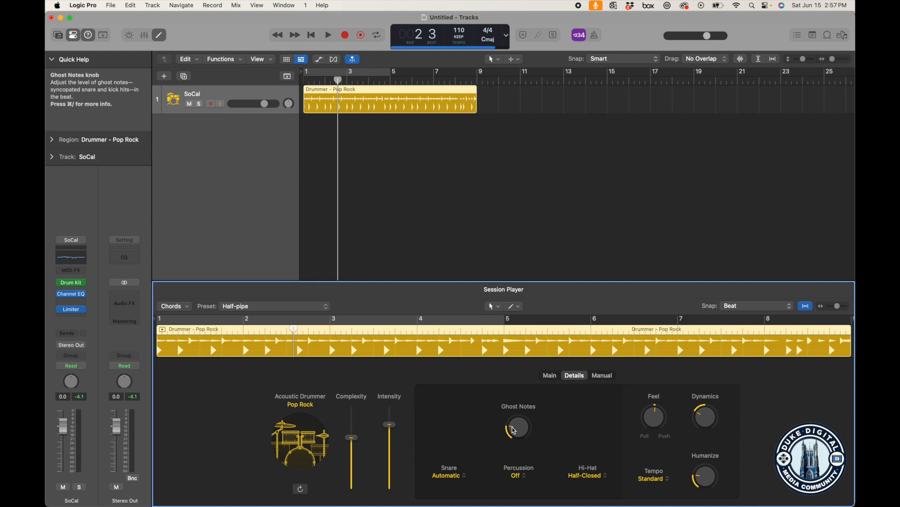
pyautogui.click(466, 476)
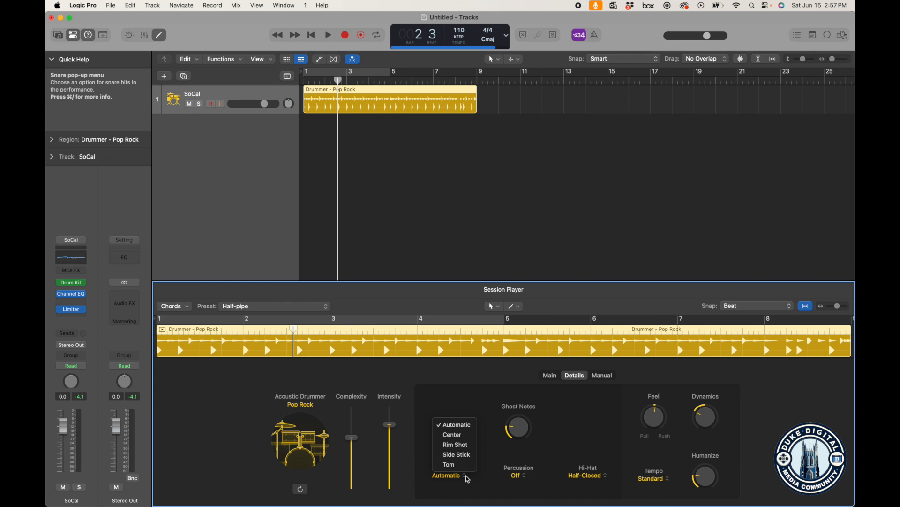
pyautogui.click(464, 477)
pyautogui.click(525, 476)
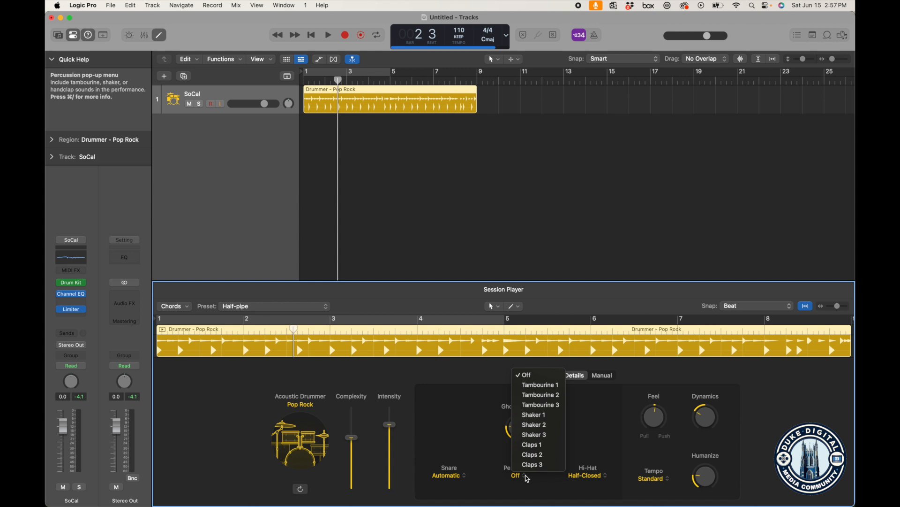
pyautogui.click(528, 479)
pyautogui.click(601, 476)
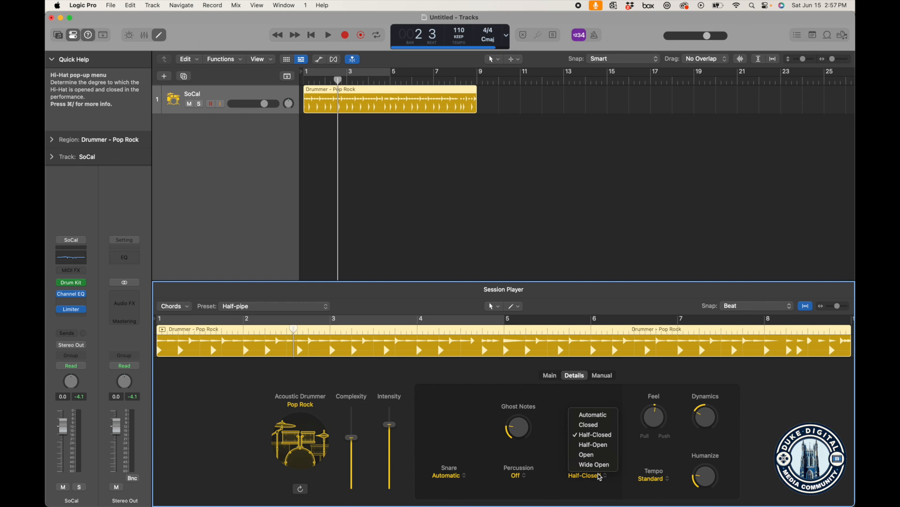
pyautogui.click(600, 476)
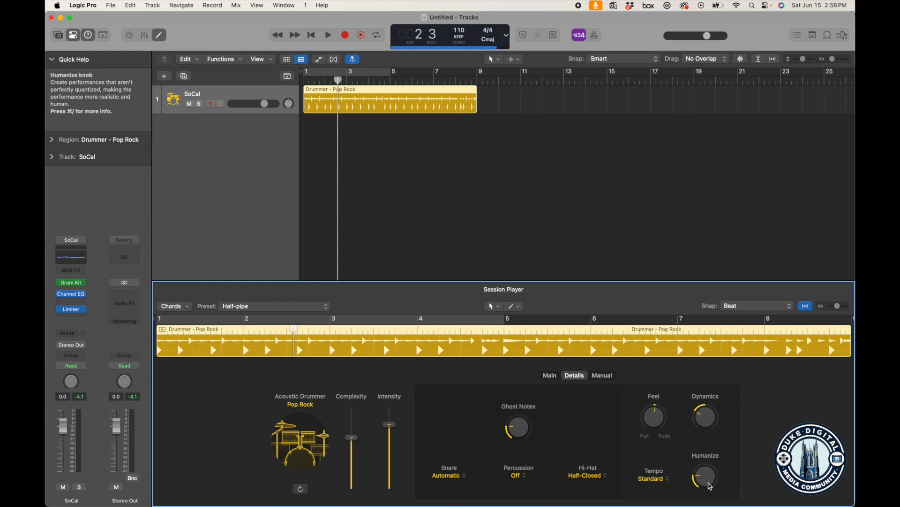
pyautogui.click(660, 480)
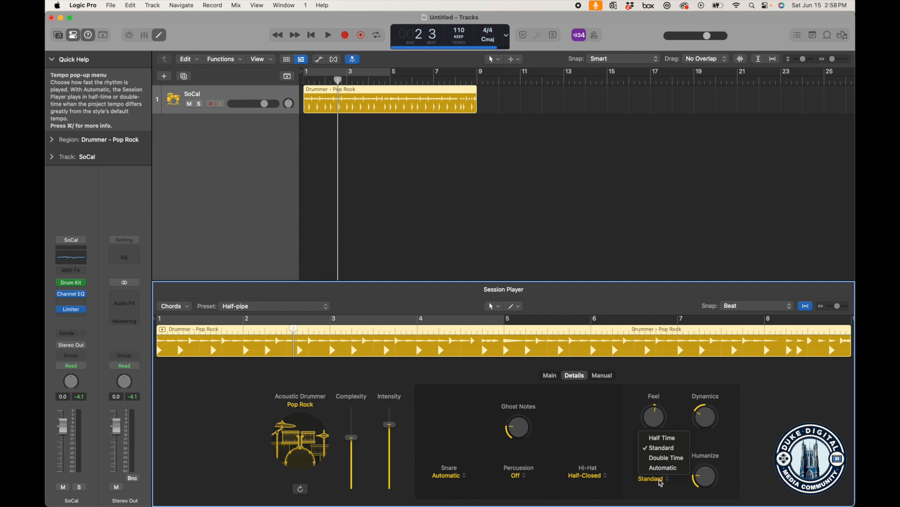
pyautogui.click(626, 431)
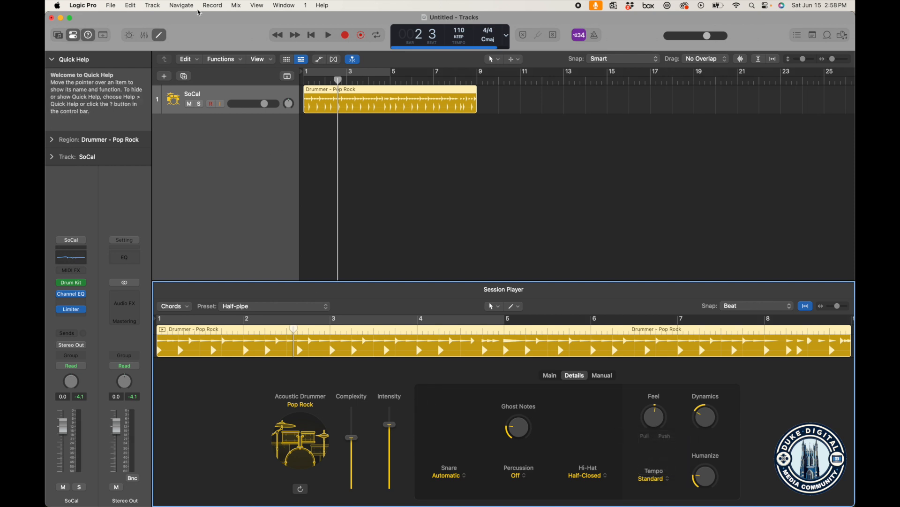
# Add one Bass Player session player track to the project
pyautogui.click(154, 5)
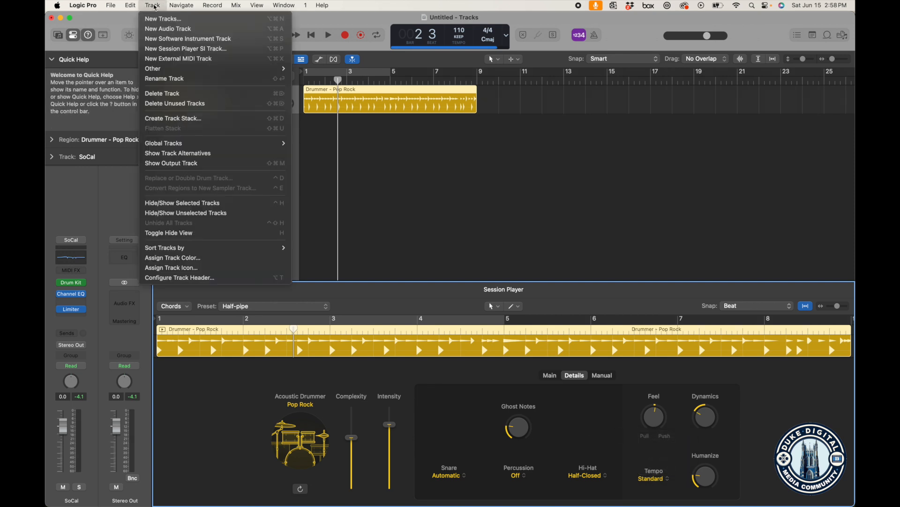
pyautogui.click(170, 52)
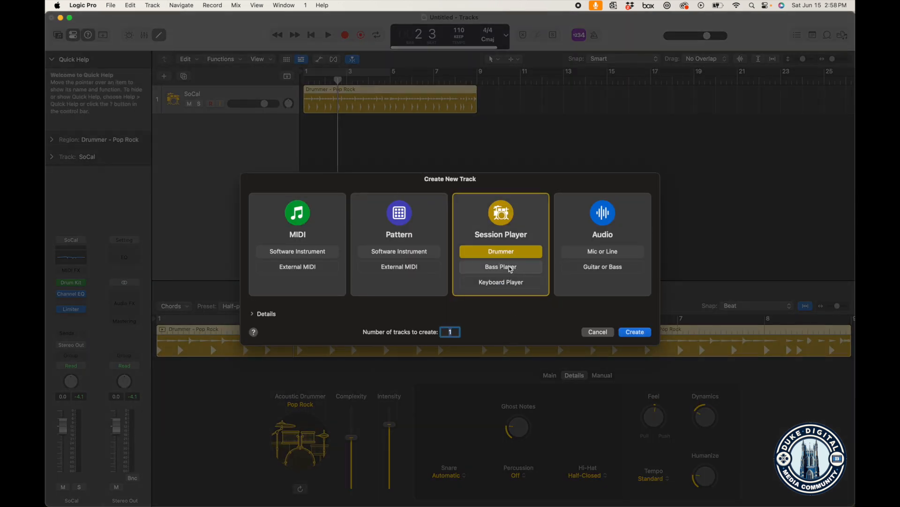
pyautogui.click(510, 266)
pyautogui.click(638, 333)
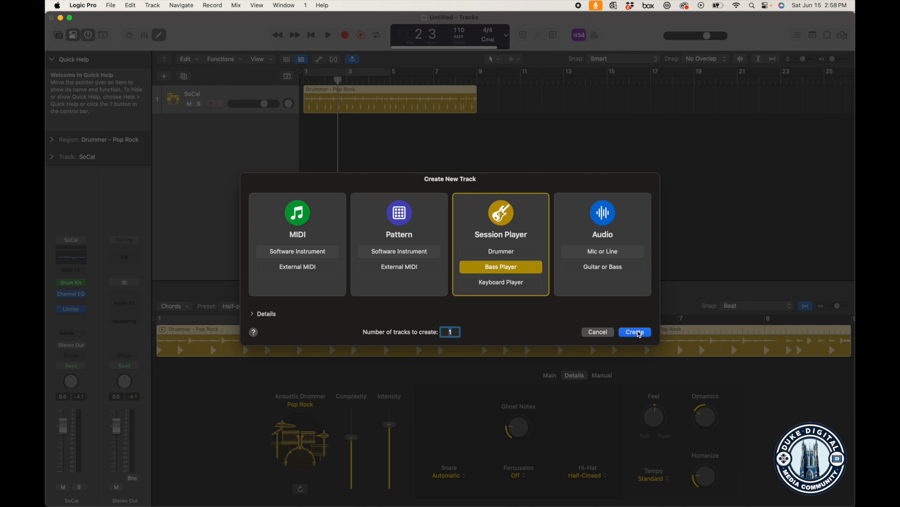
pyautogui.click(635, 333)
pyautogui.click(636, 333)
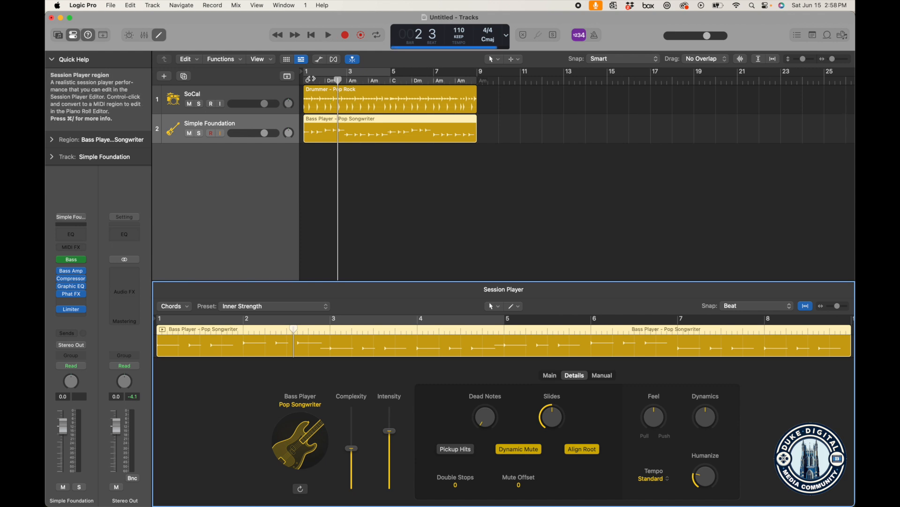
# Set an eight-bar cycle range from bar 1 to bar 9 and play the drums and bass together
pyautogui.moveTo(306, 72); pyautogui.dragTo(482, 91)
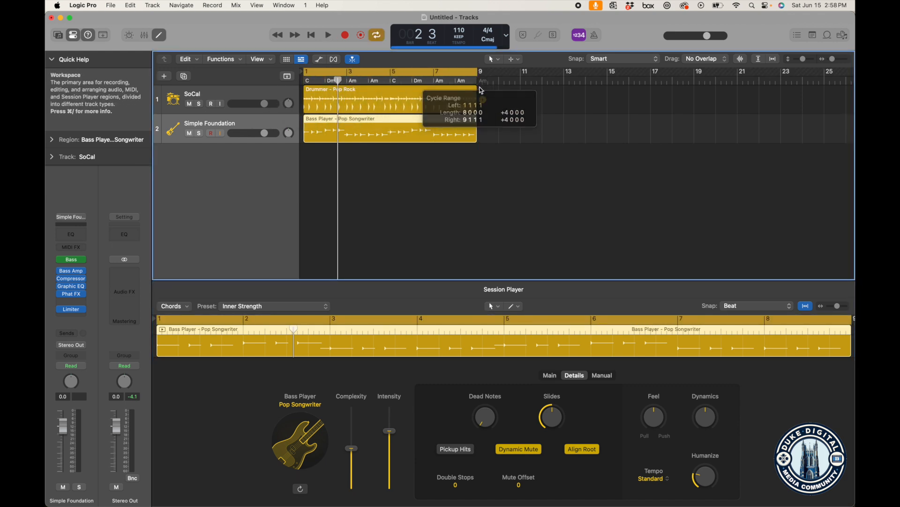
pyautogui.click(329, 36)
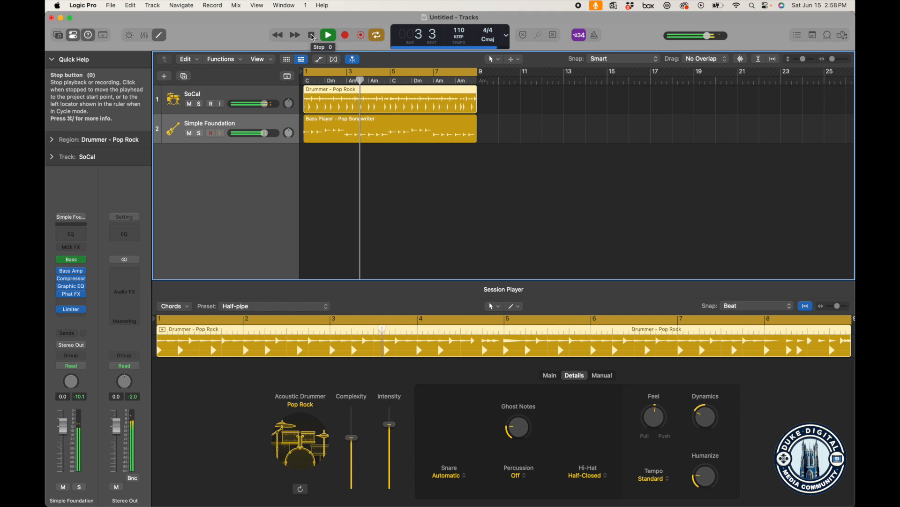
pyautogui.click(312, 35)
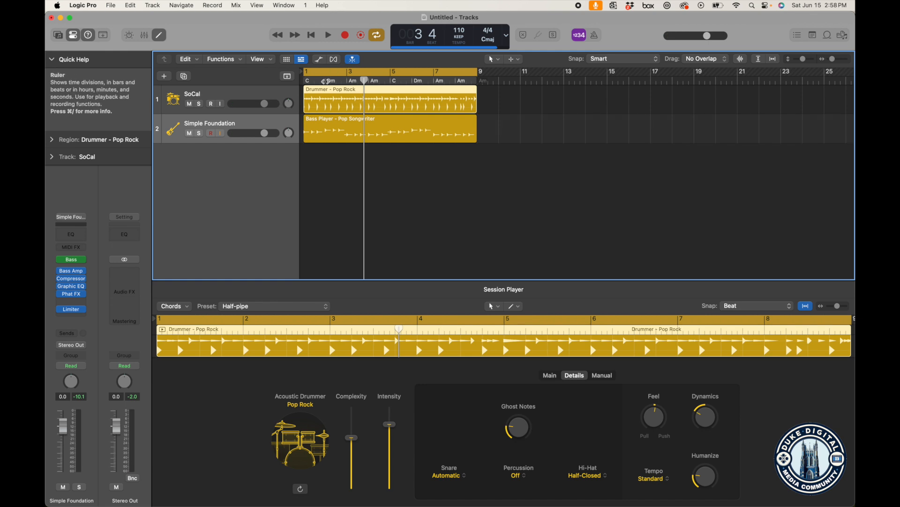
# Show the bass track's main performance settings and look through the available bass player styles
pyautogui.click(550, 376)
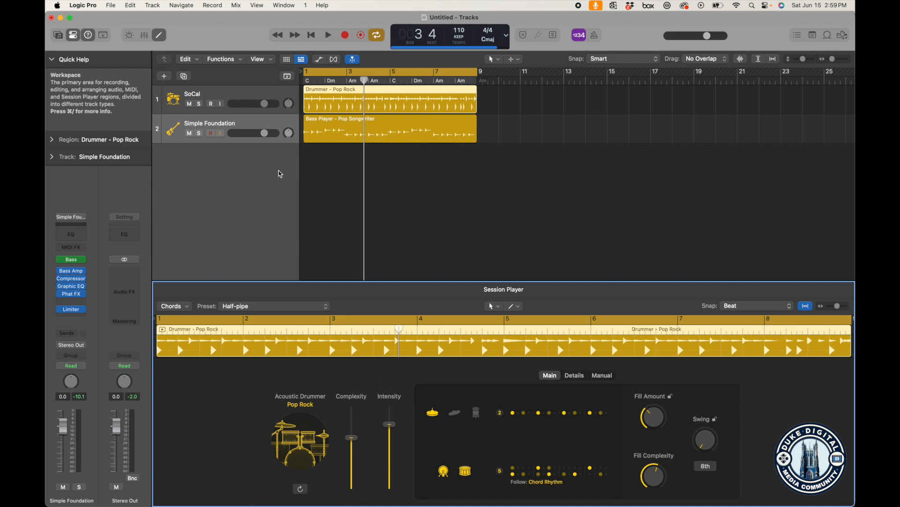
pyautogui.click(253, 126)
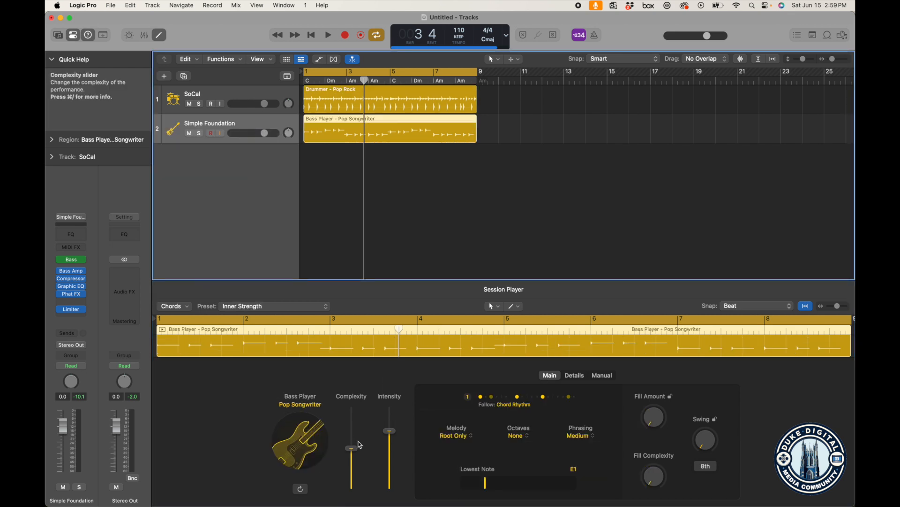
pyautogui.click(308, 407)
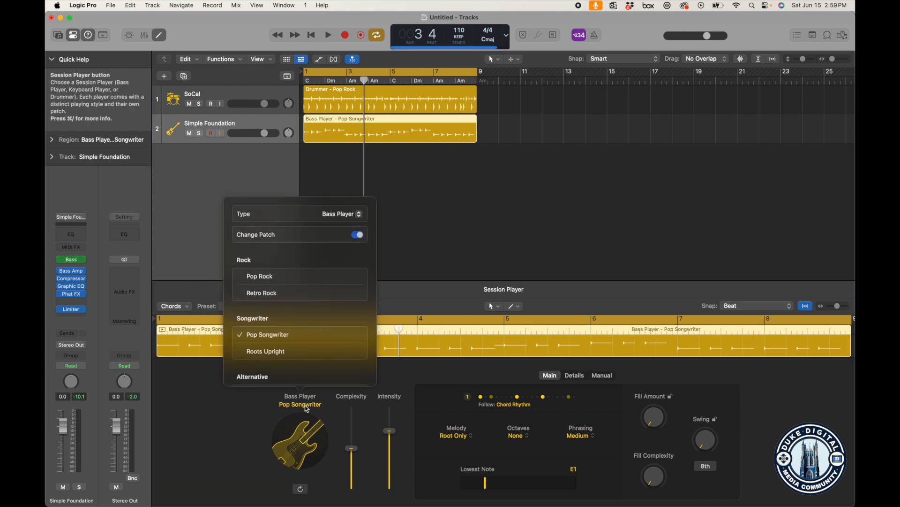
pyautogui.scroll(-5, 314, 315)
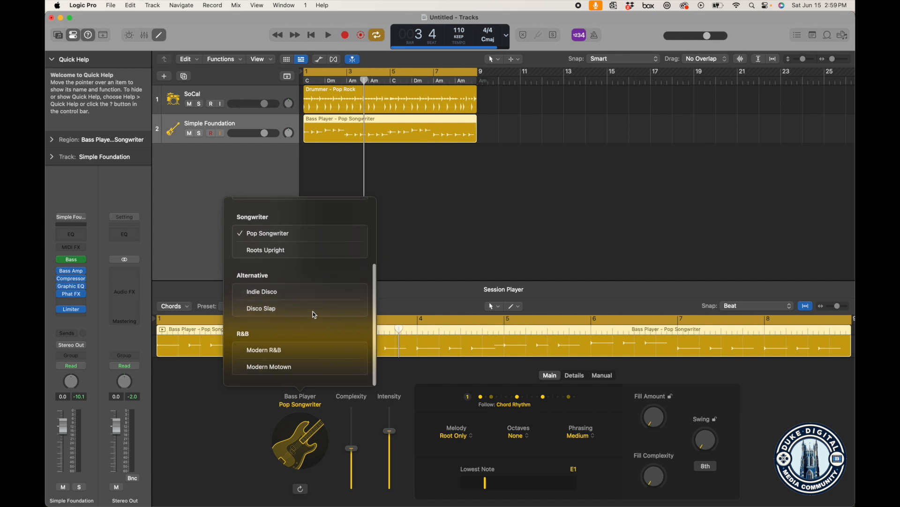
pyautogui.scroll(5, 314, 315)
pyautogui.click(209, 457)
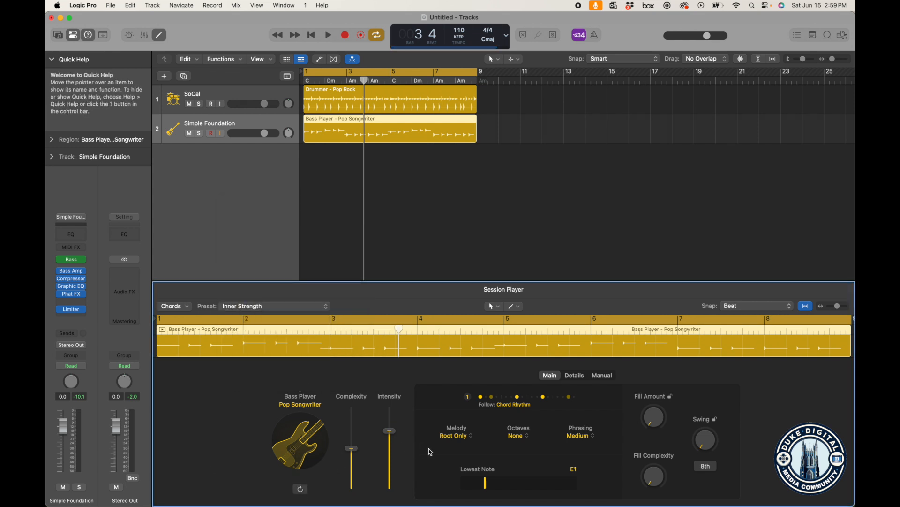
# Look through the bass player's Melody, Octaves, Phrasing and Lowest Note settings without changing them
pyautogui.click(464, 437)
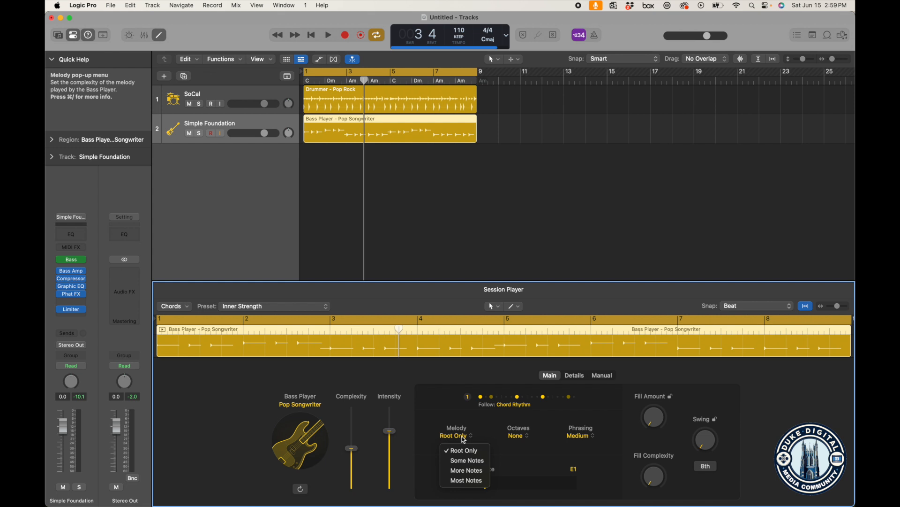
pyautogui.click(463, 423)
pyautogui.click(526, 439)
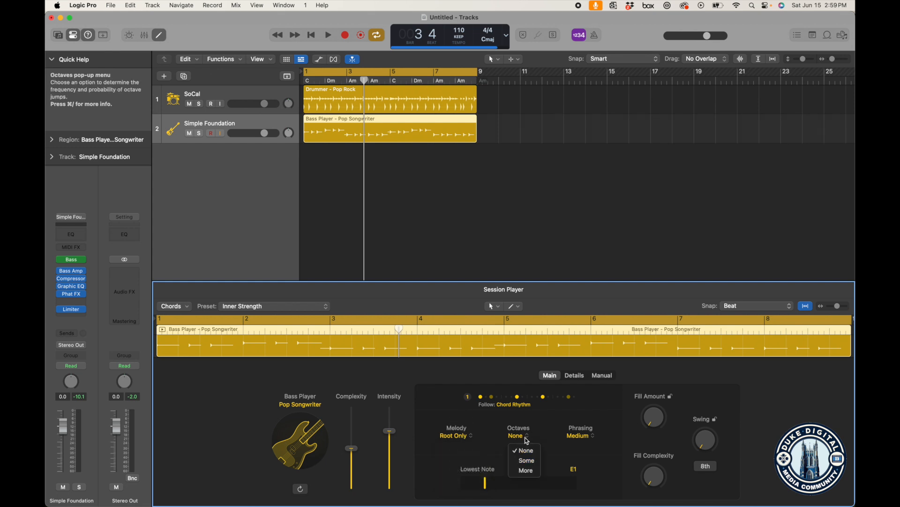
pyautogui.click(527, 440)
pyautogui.click(580, 436)
pyautogui.click(547, 426)
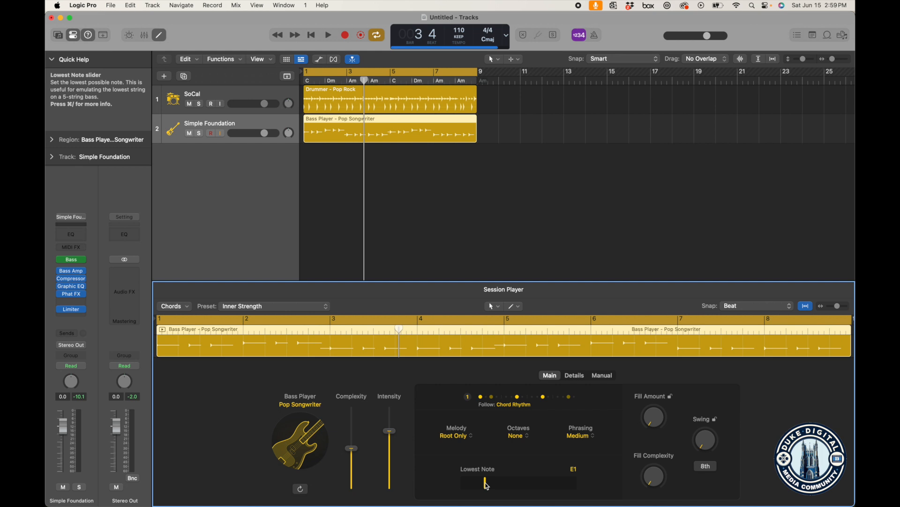
pyautogui.moveTo(486, 483)
pyautogui.mouseDown()
pyautogui.moveTo(466, 483)
pyautogui.moveTo(485, 483)
pyautogui.mouseUp()
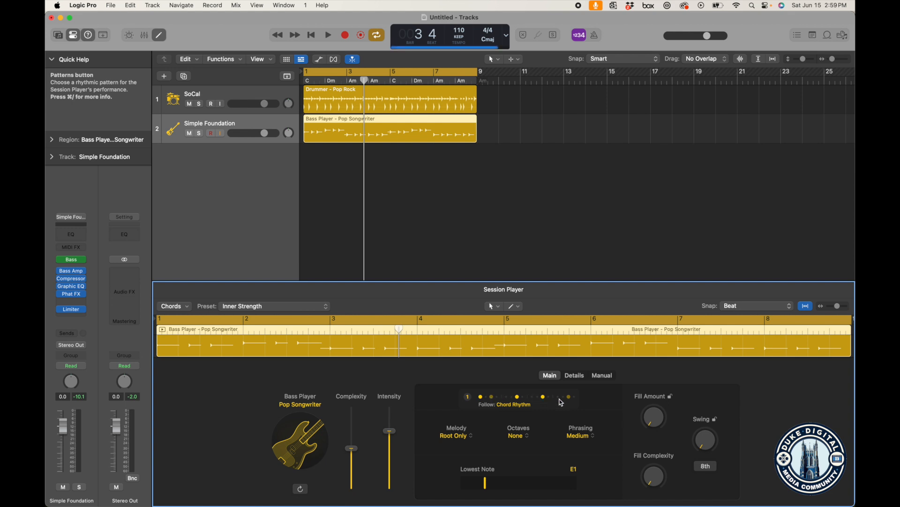
# Set the bass player's Fill Amount to 25 % and raise the Dead Notes amount in its detail settings
pyautogui.moveTo(661, 426); pyautogui.dragTo(662, 392)
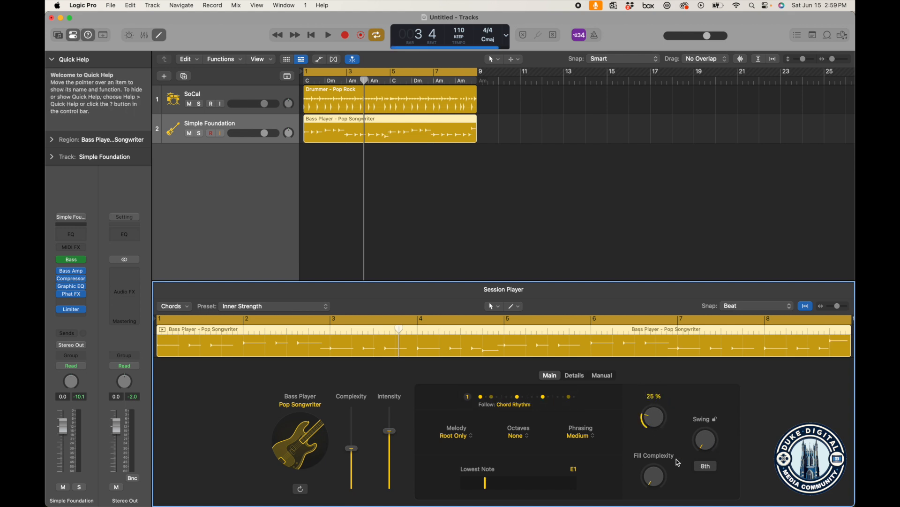
pyautogui.click(580, 377)
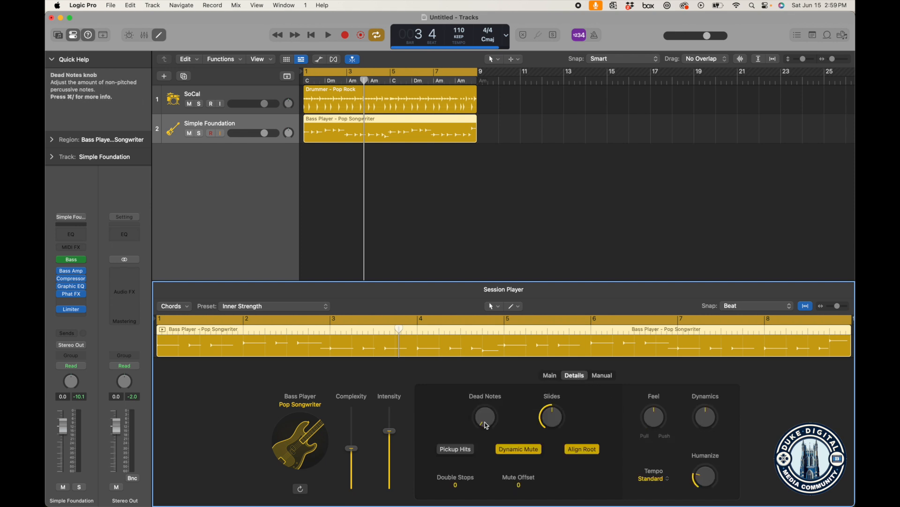
pyautogui.moveTo(486, 426); pyautogui.dragTo(486, 408)
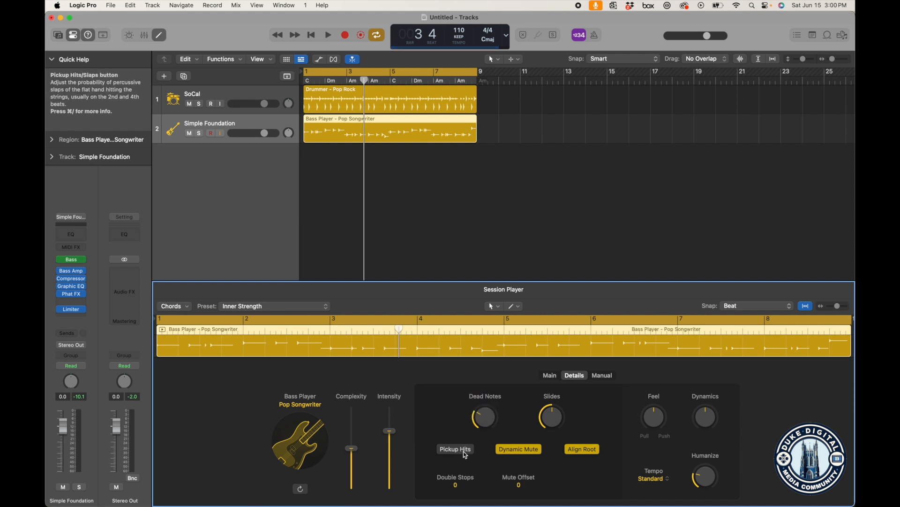
# Turn off Align Root and set Double Stops to 8 for the bass player
pyautogui.click(591, 451)
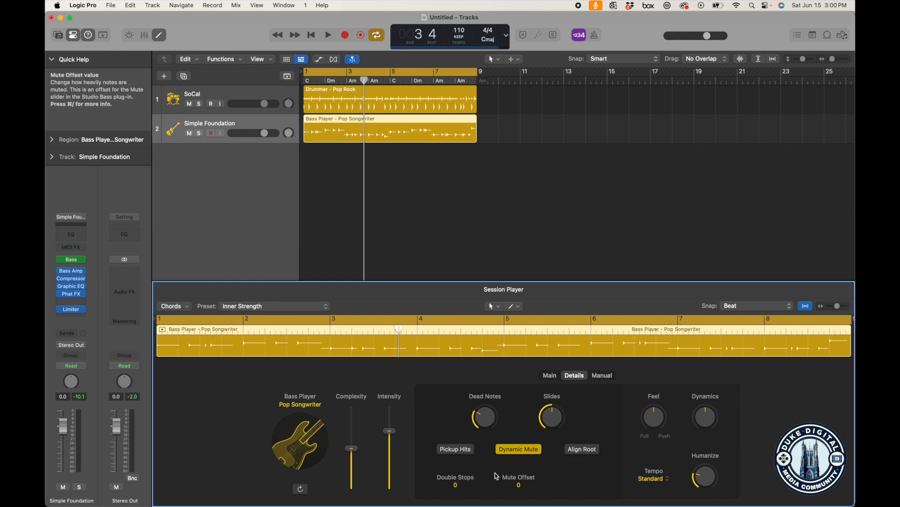
pyautogui.moveTo(455, 485)
pyautogui.mouseDown()
pyautogui.moveTo(459, 467)
pyautogui.moveTo(456, 495)
pyautogui.mouseUp()
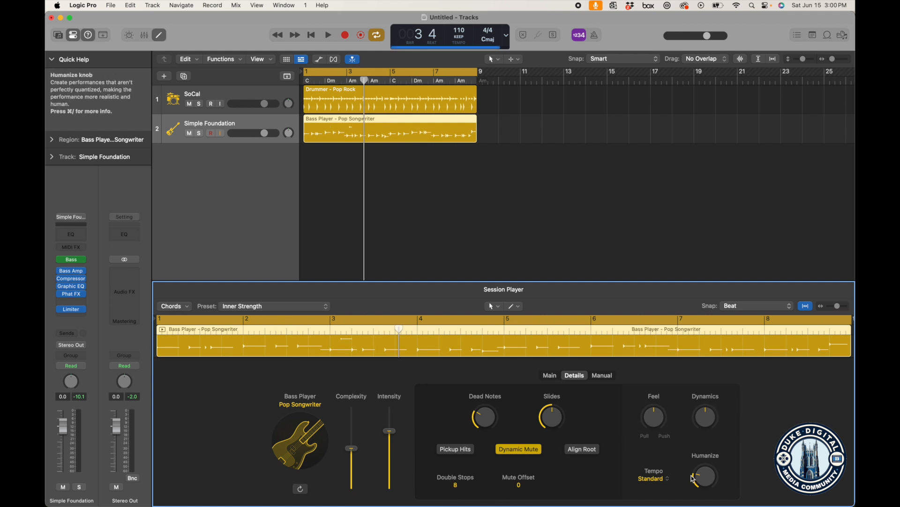
# View the bass player's manual pattern grid and play back a short passage of the drums and bass
pyautogui.click(607, 377)
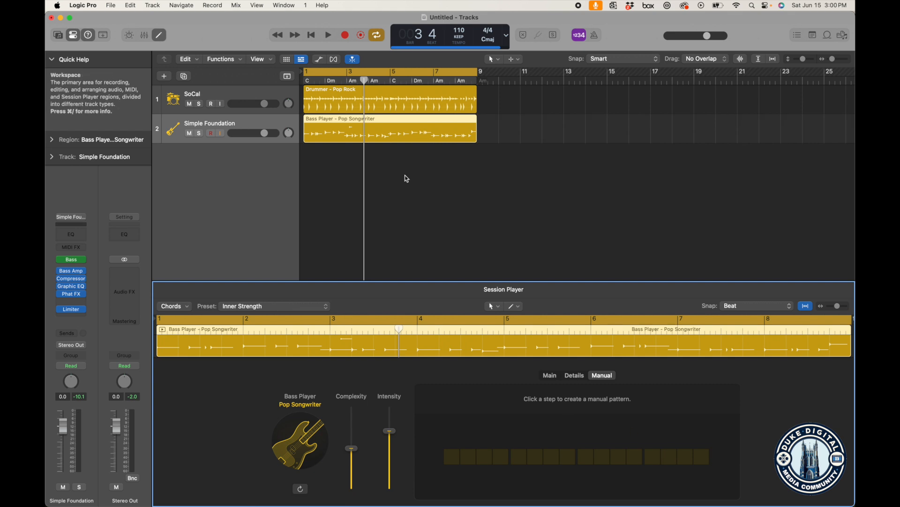
pyautogui.click(329, 36)
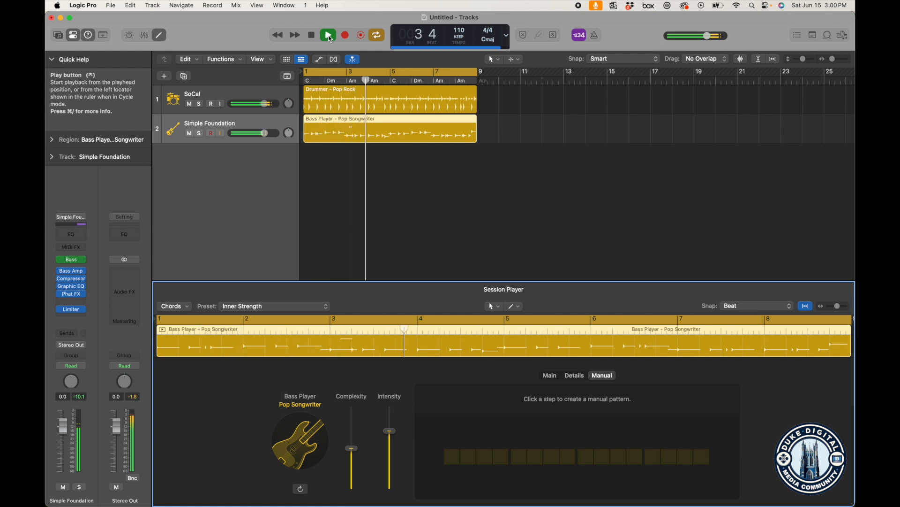
pyautogui.click(312, 36)
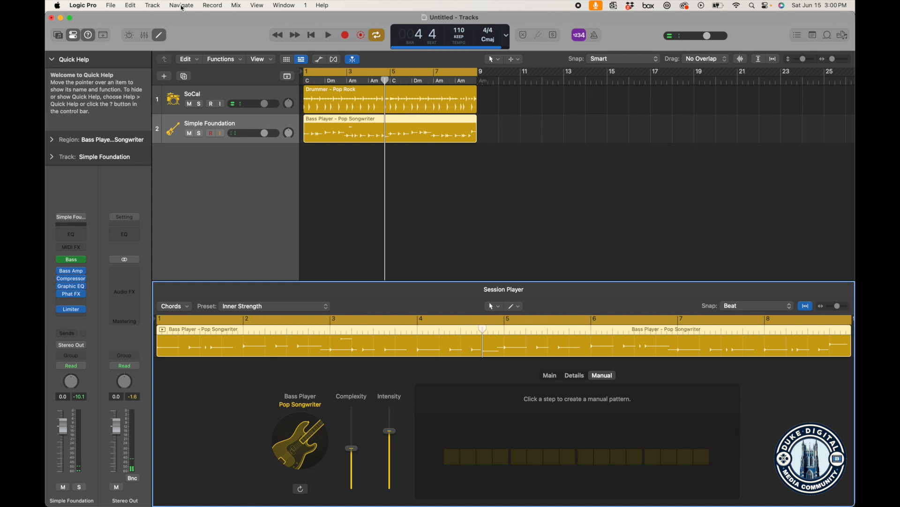
# Add one Keyboard Player session player track to the project
pyautogui.click(153, 5)
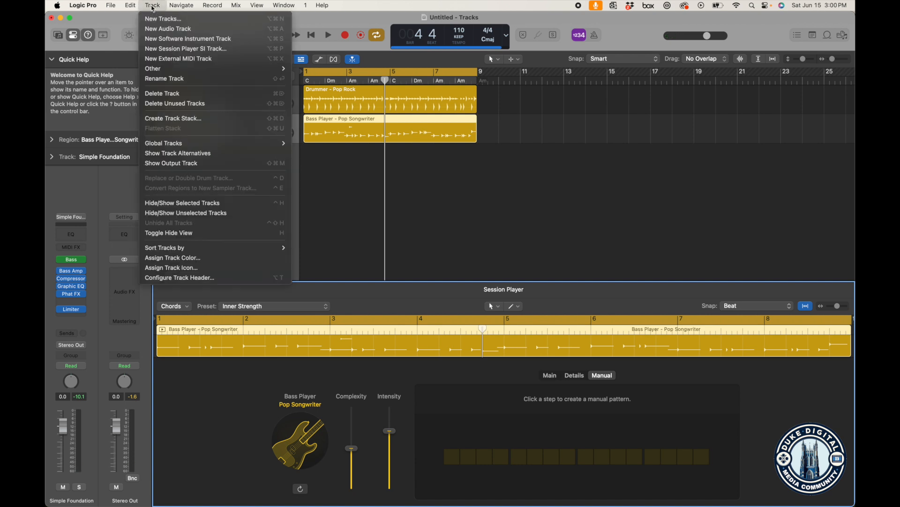
pyautogui.click(181, 49)
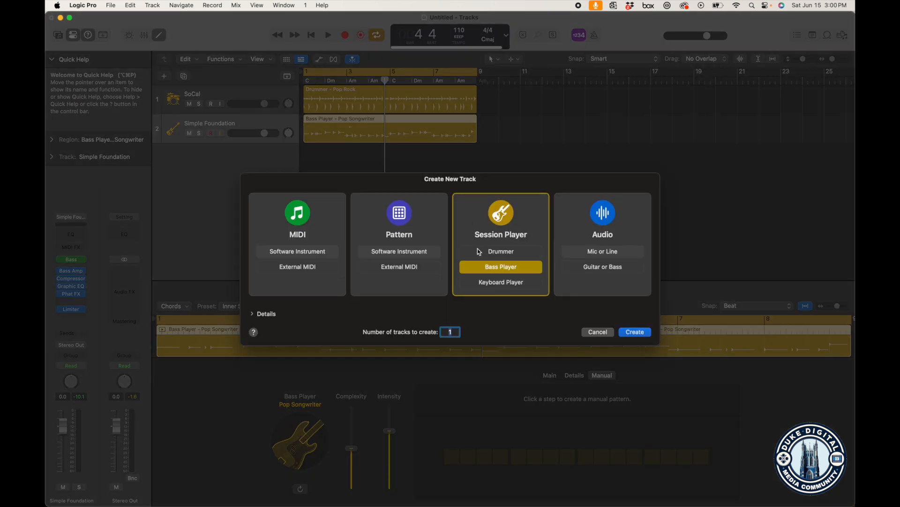
pyautogui.click(497, 281)
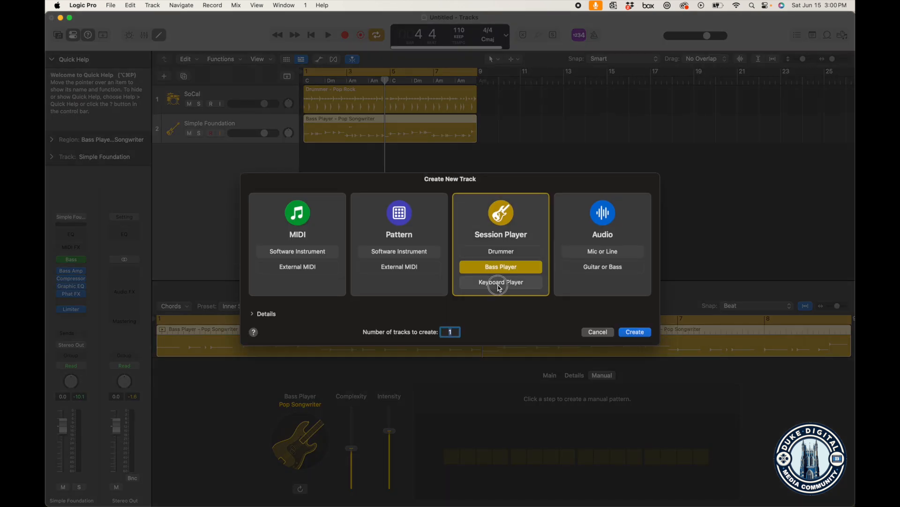
pyautogui.click(636, 332)
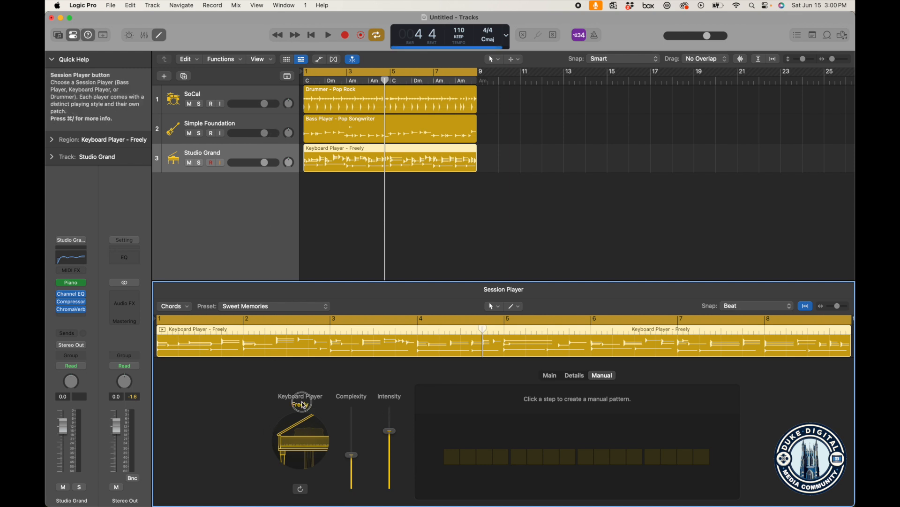
# View the available keyboard player styles and play the drums, bass and piano together
pyautogui.click(303, 404)
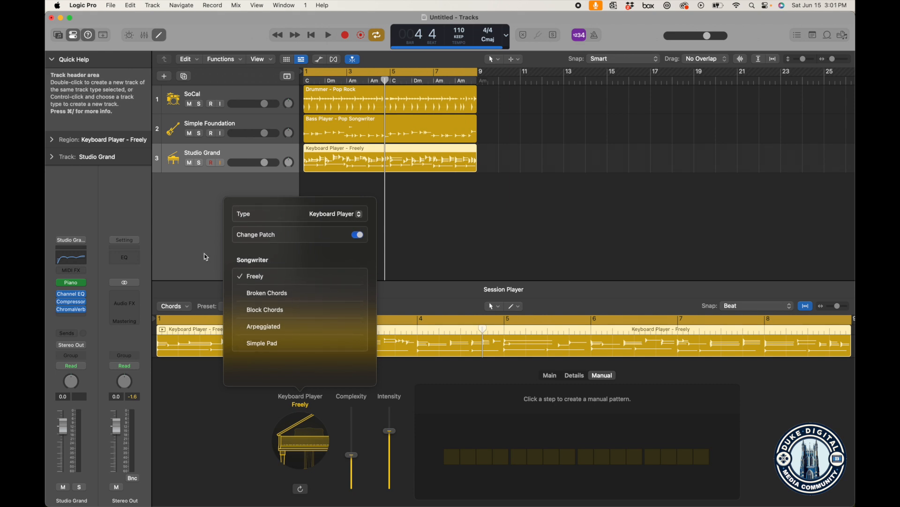
pyautogui.click(195, 243)
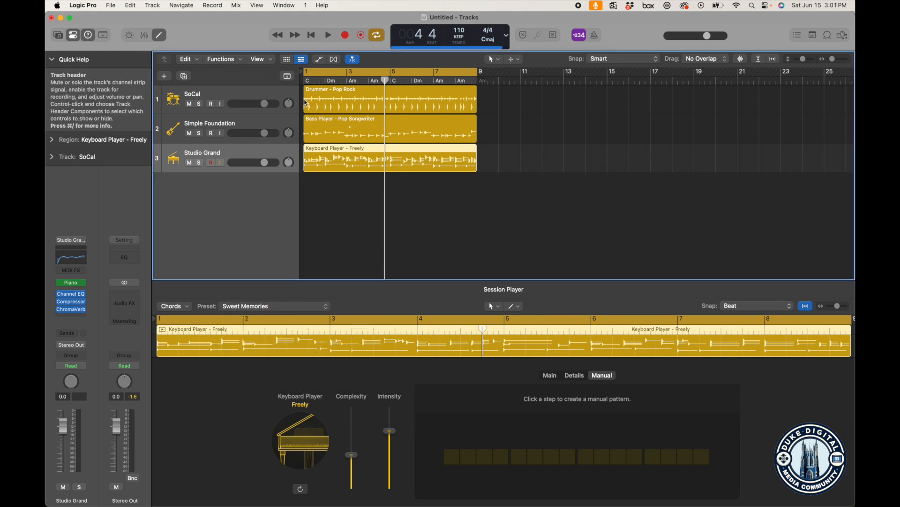
pyautogui.click(330, 36)
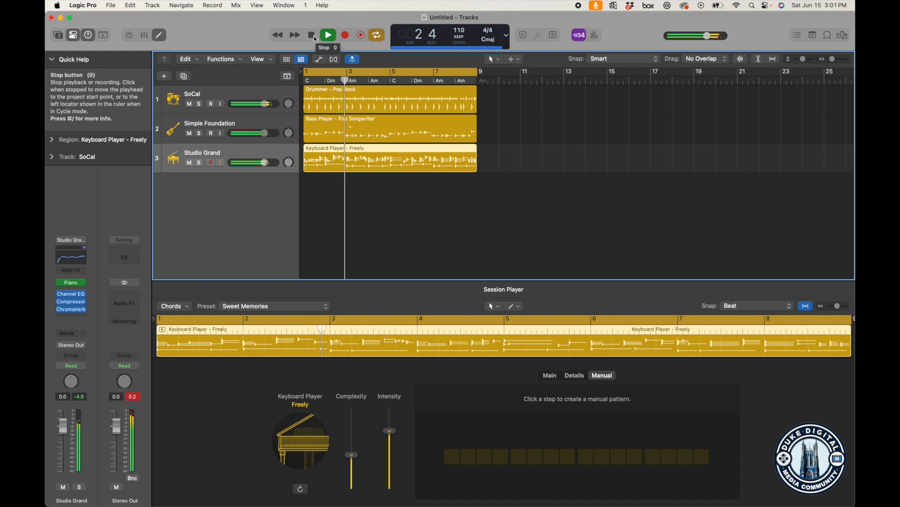
pyautogui.click(311, 36)
# In the keyboard player's main settings, set the left-hand voicing to Root & Fifth and its style to Complex
pyautogui.scroll(-1, 459, 323)
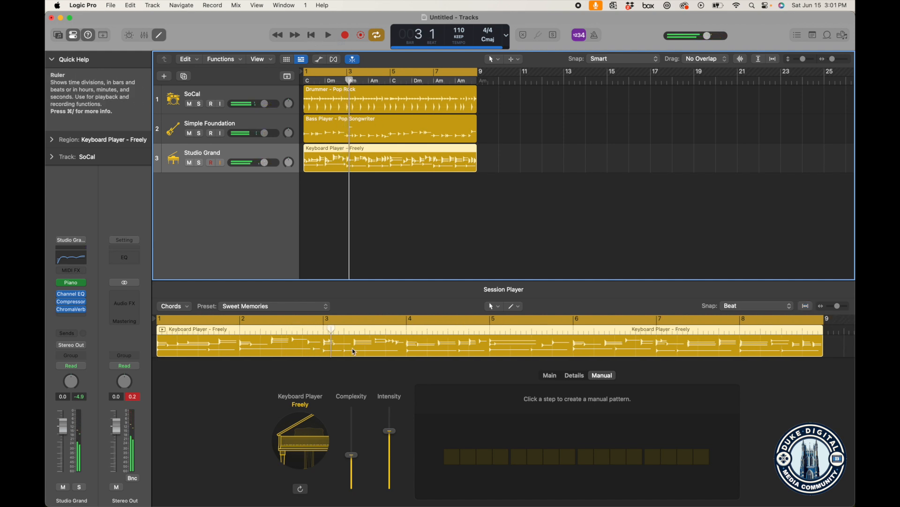
pyautogui.click(556, 383)
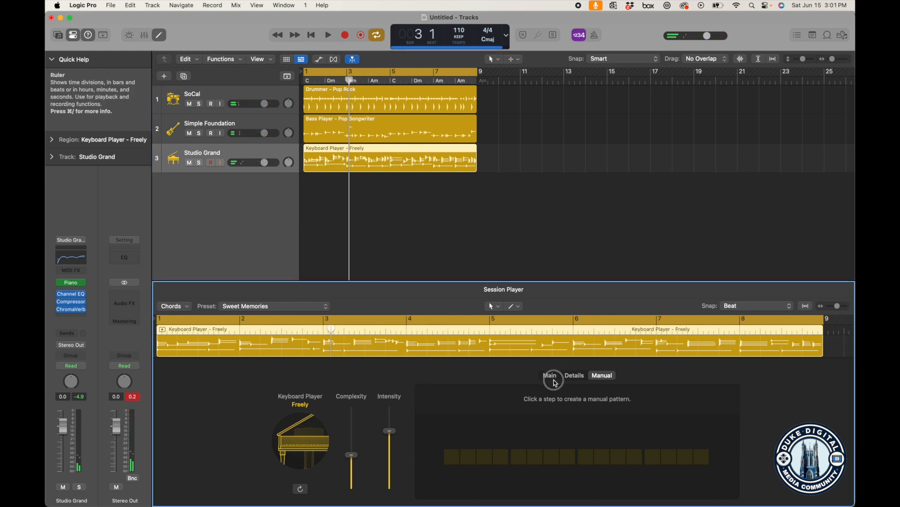
pyautogui.click(551, 380)
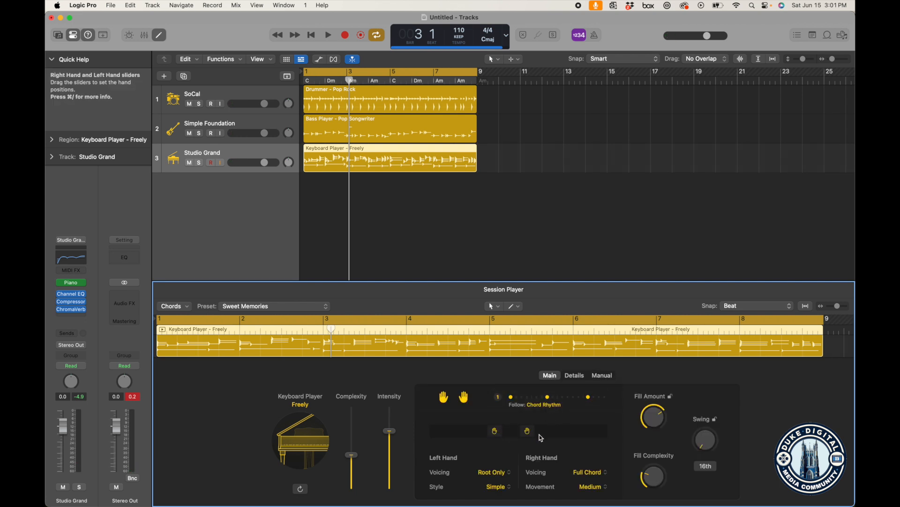
pyautogui.click(492, 472)
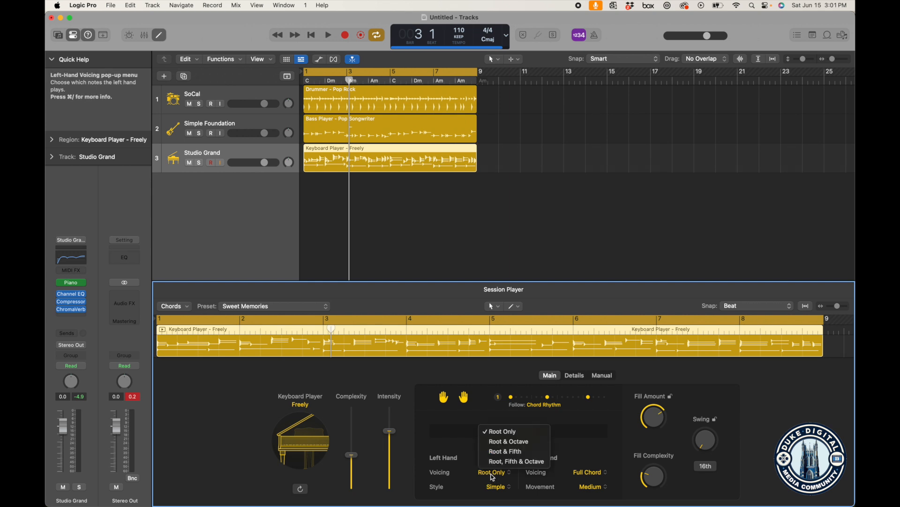
pyautogui.click(507, 452)
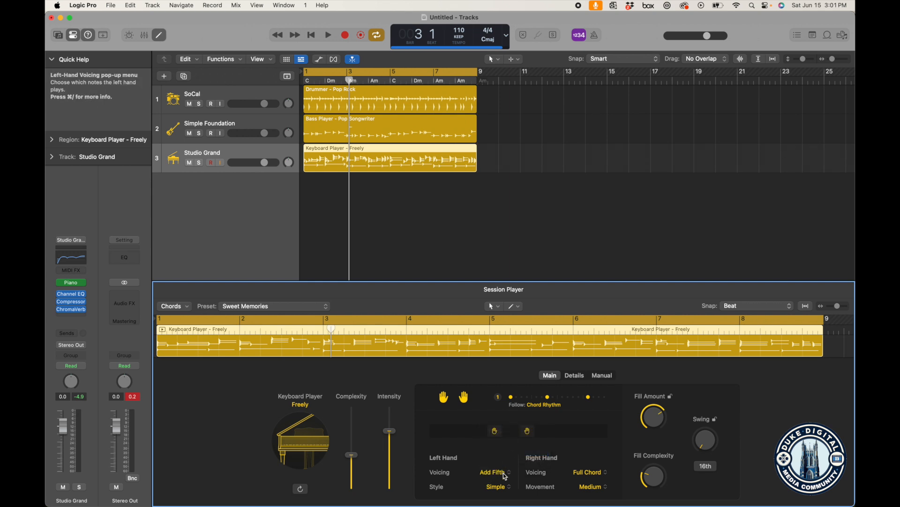
pyautogui.click(500, 487)
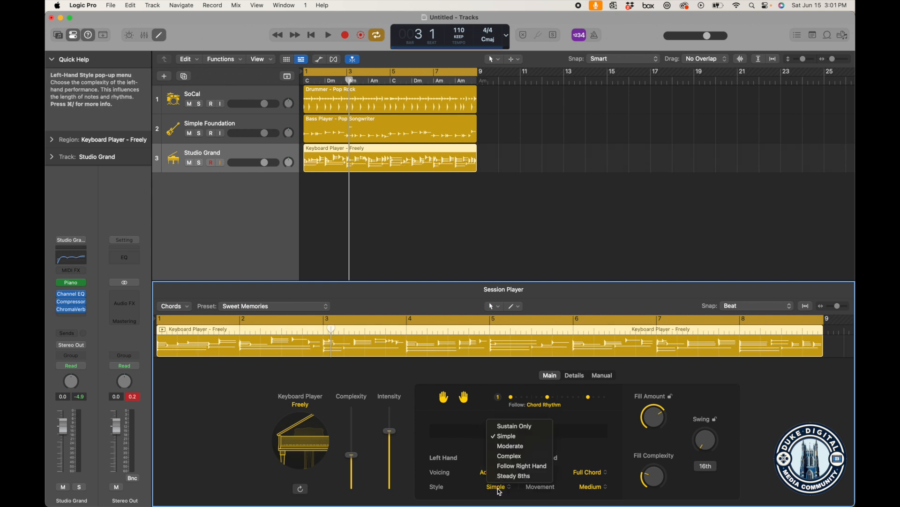
pyautogui.click(509, 456)
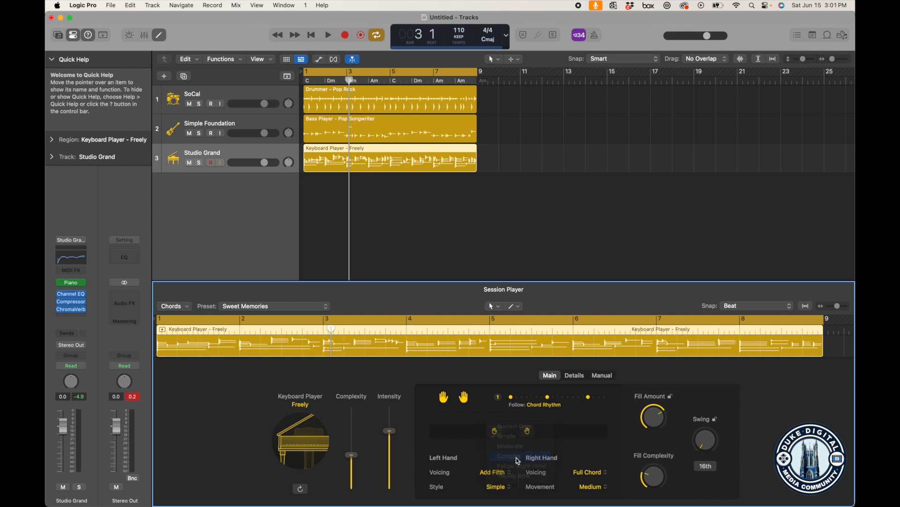
# Set the keyboard player's right-hand voicing to 2 Voice (Fixed Interval) and its movement to Large
pyautogui.click(593, 473)
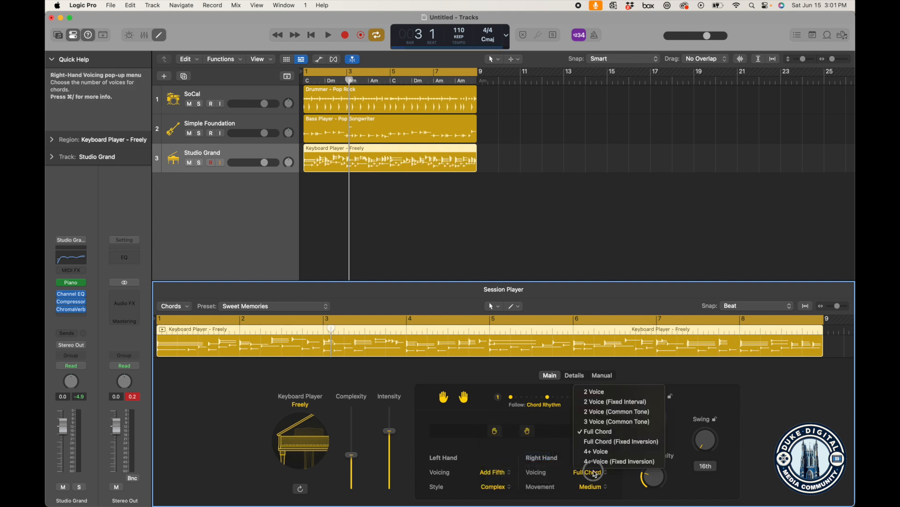
pyautogui.click(618, 402)
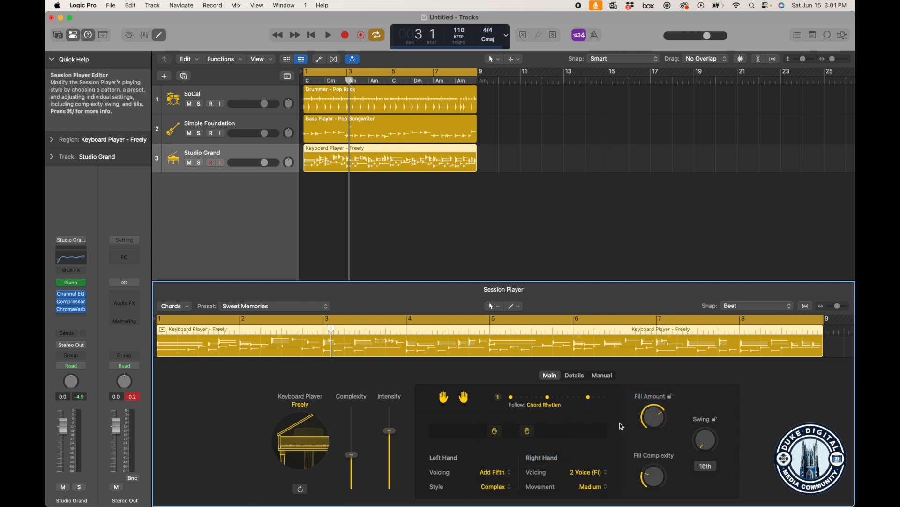
pyautogui.click(592, 488)
pyautogui.click(607, 476)
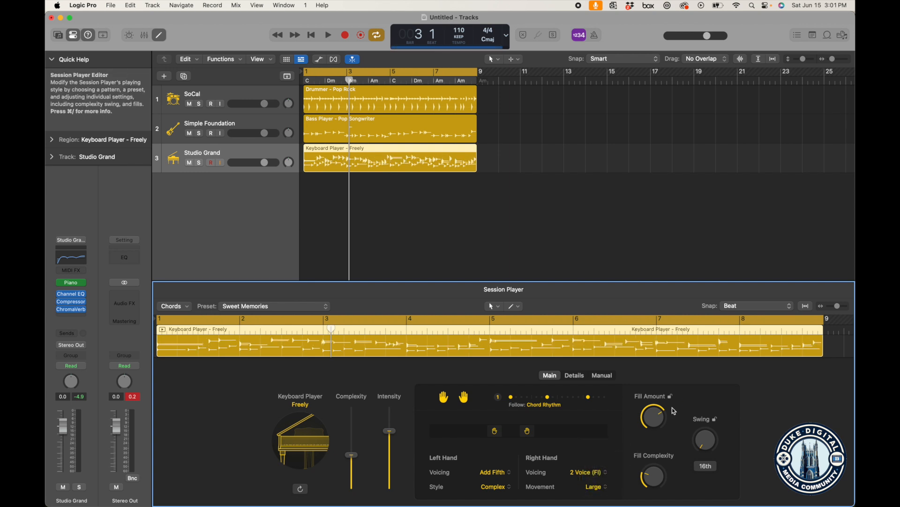
# Check the keyboard player's detail and manual pattern settings, return to the main settings, and play the arrangement
pyautogui.click(575, 376)
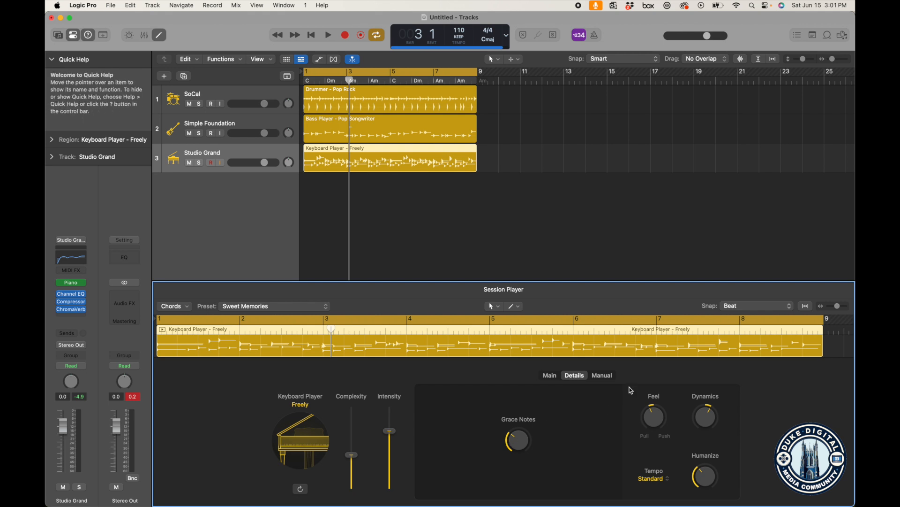
pyautogui.click(602, 376)
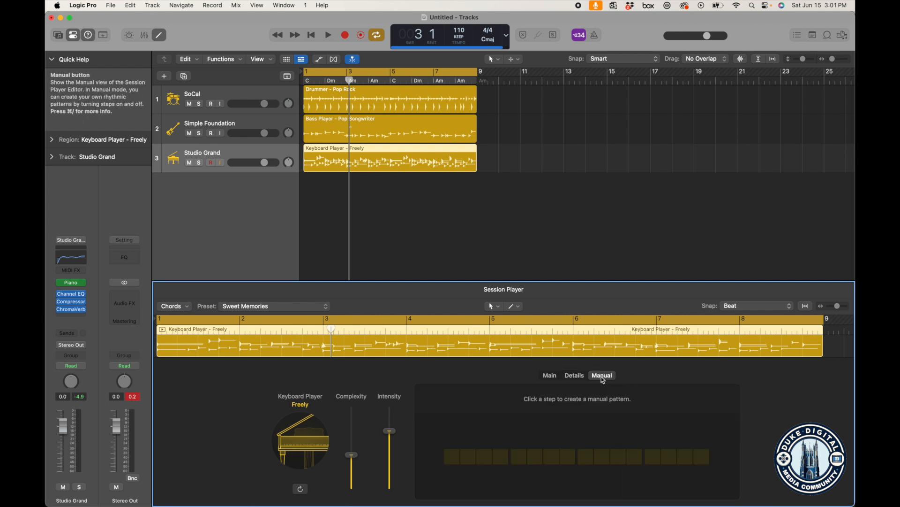
pyautogui.click(550, 375)
pyautogui.click(330, 39)
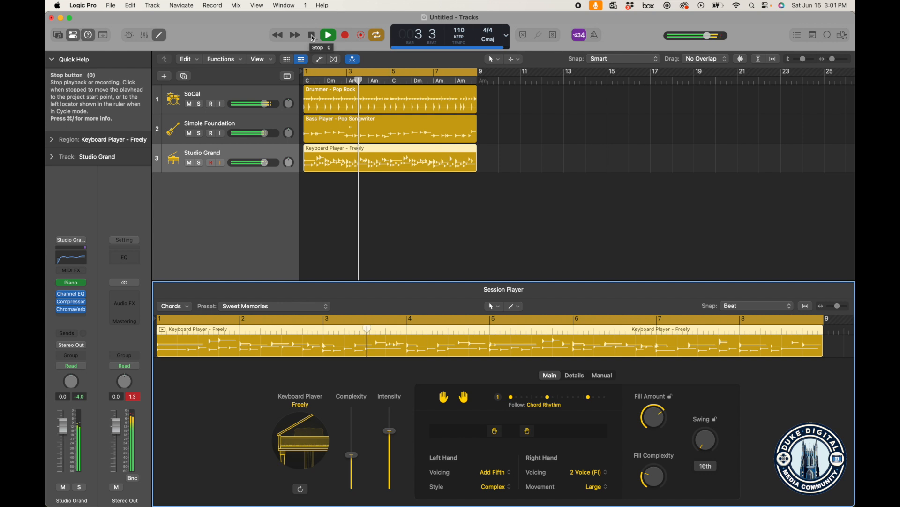
pyautogui.click(314, 37)
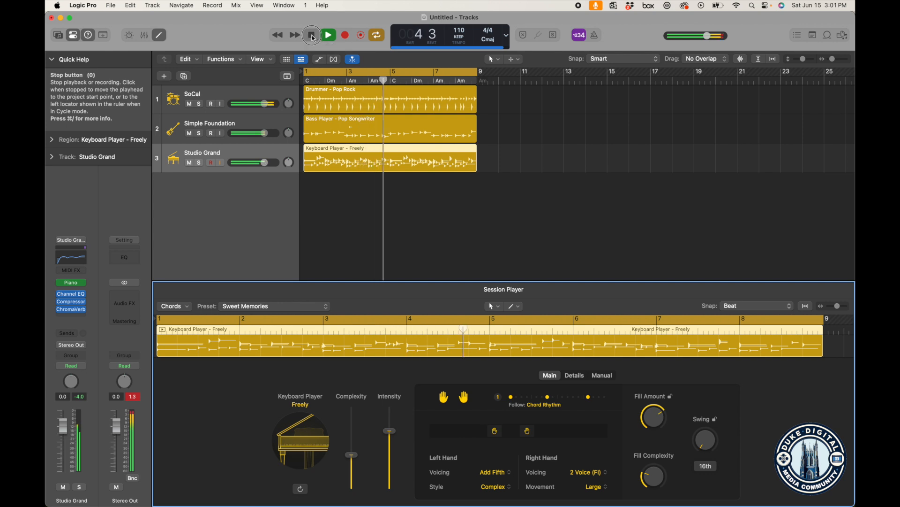
# Convert the Keyboard Player region on the Studio Grand track to a MIDI region
pyautogui.rightClick(365, 160)
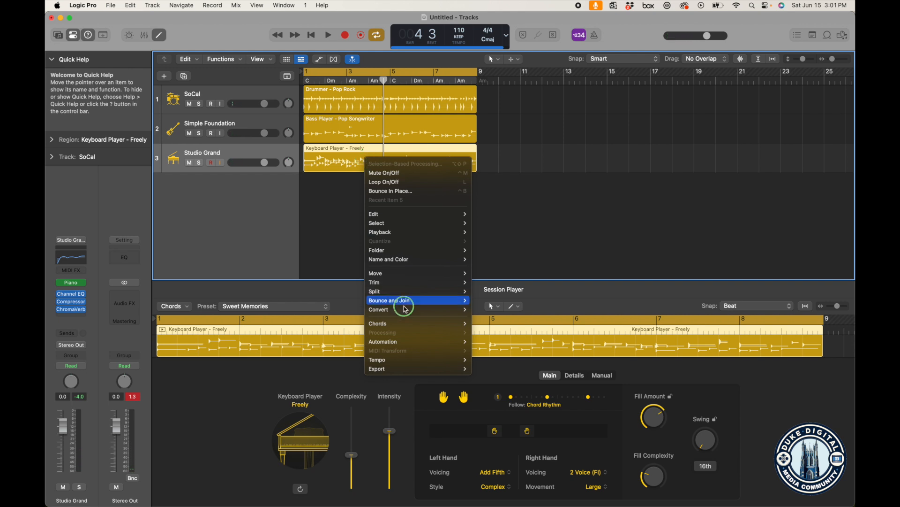
pyautogui.moveTo(402, 309)
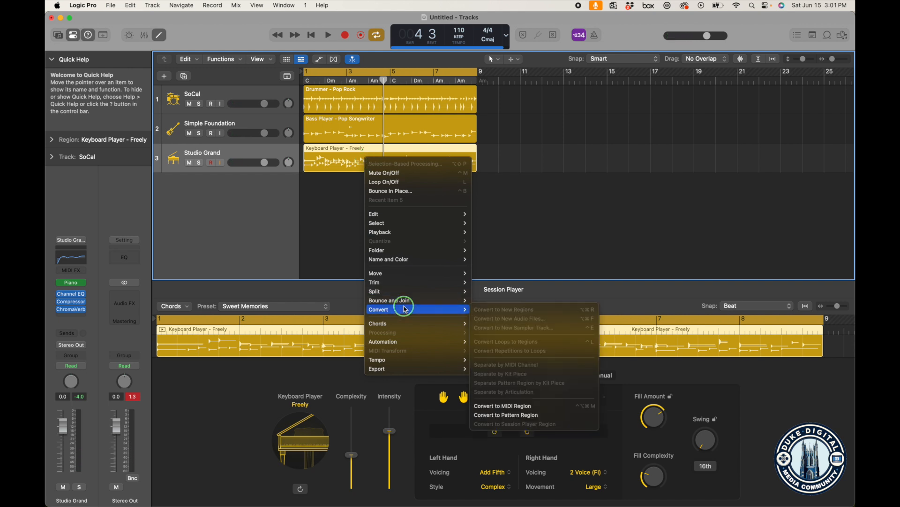
pyautogui.click(583, 406)
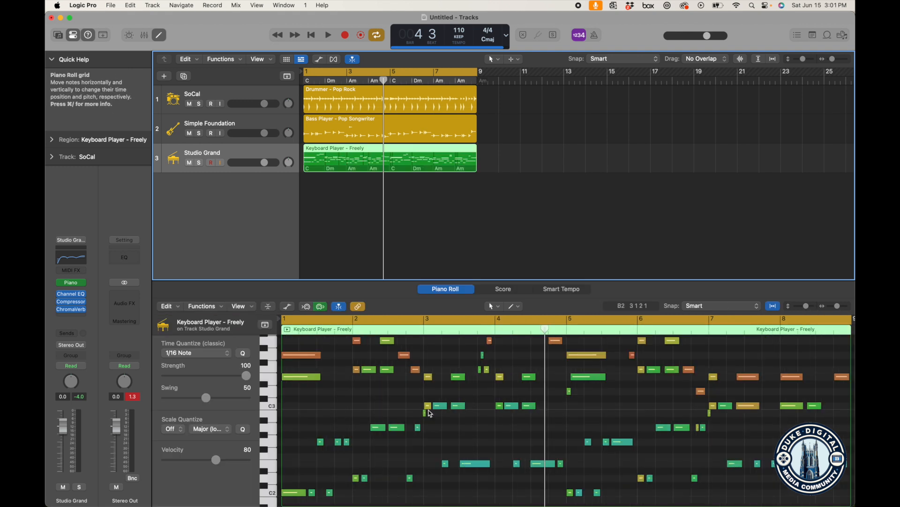